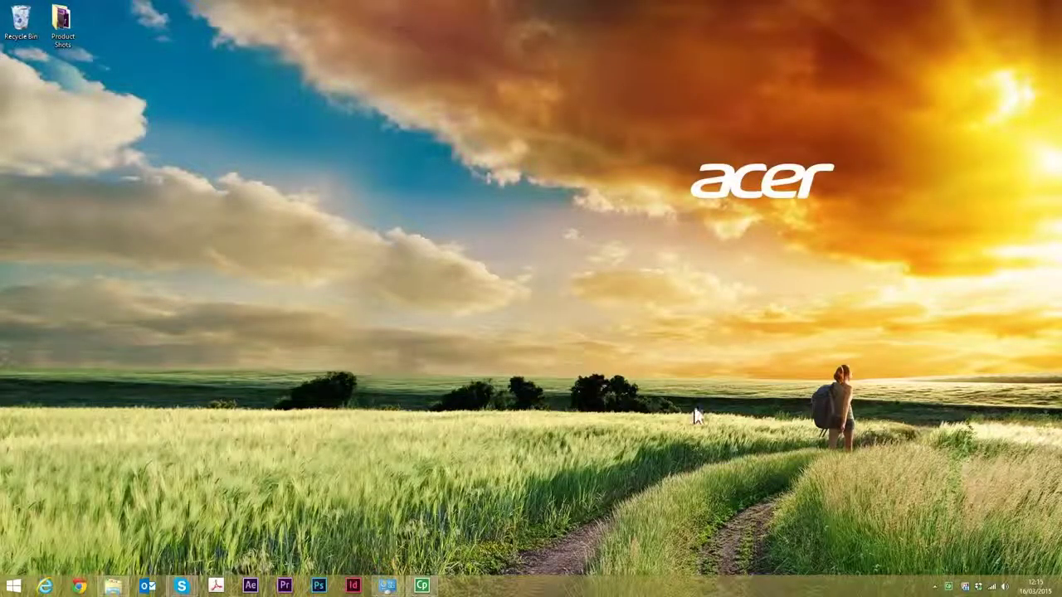
# - Connect the computer to the inverter's Solax_357EB145 Wi-Fi network until it shows Limited status
pyautogui.click(993, 587)
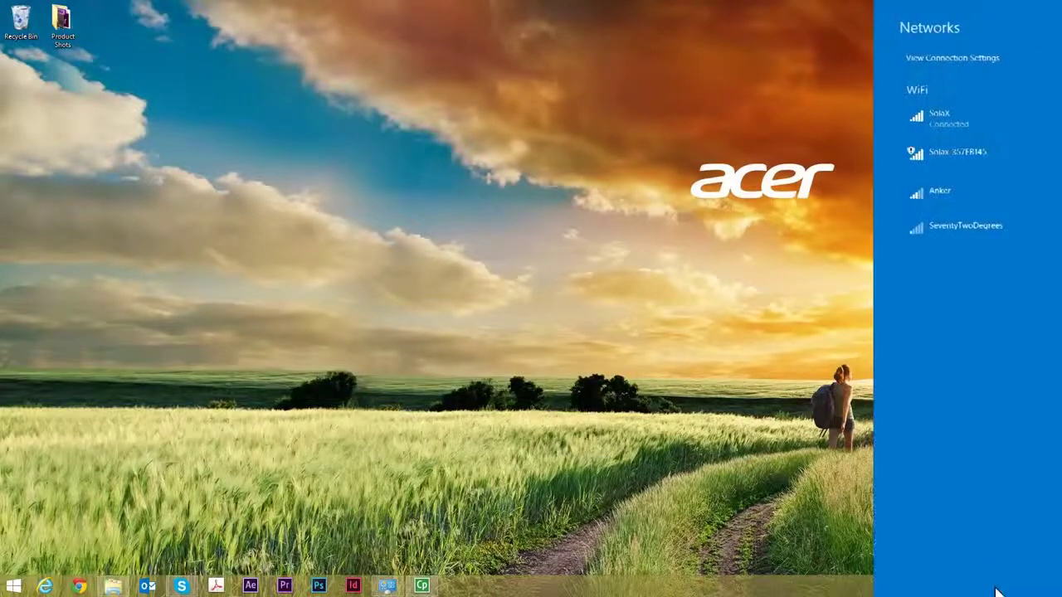
pyautogui.click(975, 152)
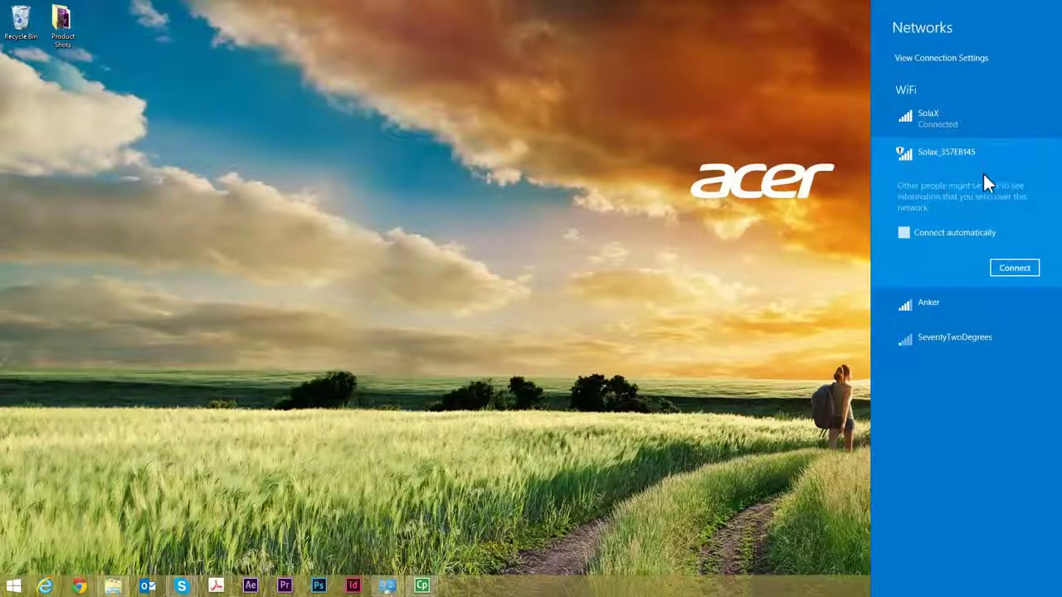
pyautogui.click(1022, 273)
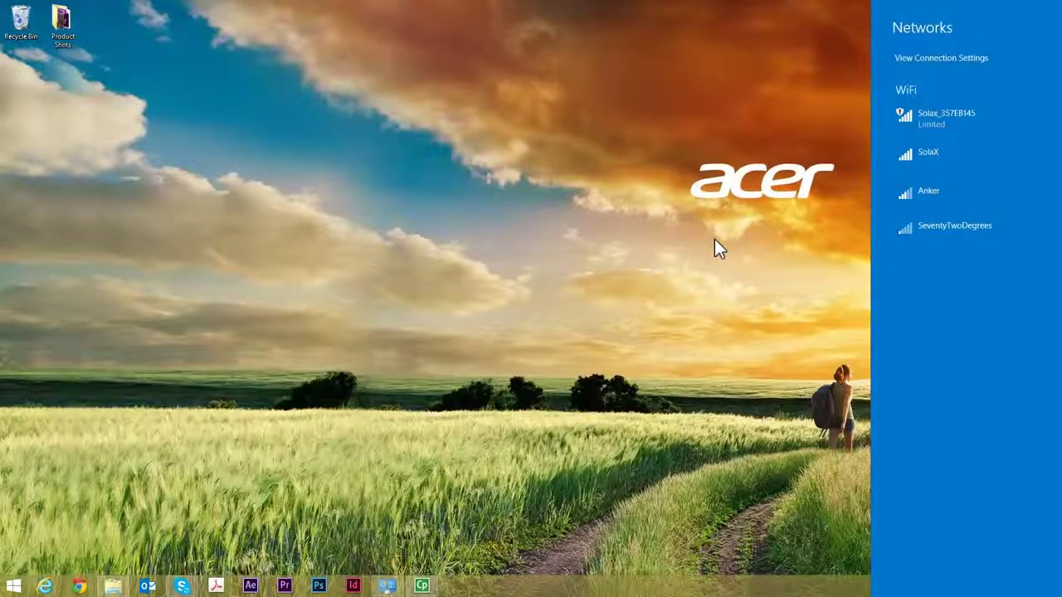
# - Dismiss the Networks pane and open the inverter's setup address 11.11.11.1 in Chrome
pyautogui.click(205, 425)
pyautogui.click(87, 586)
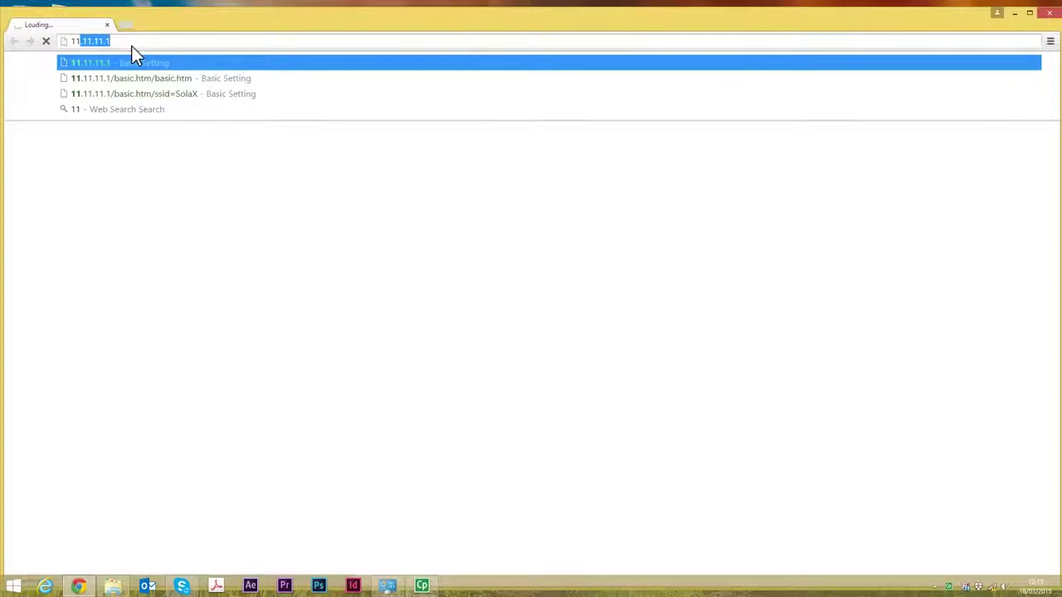
pyautogui.click(133, 62)
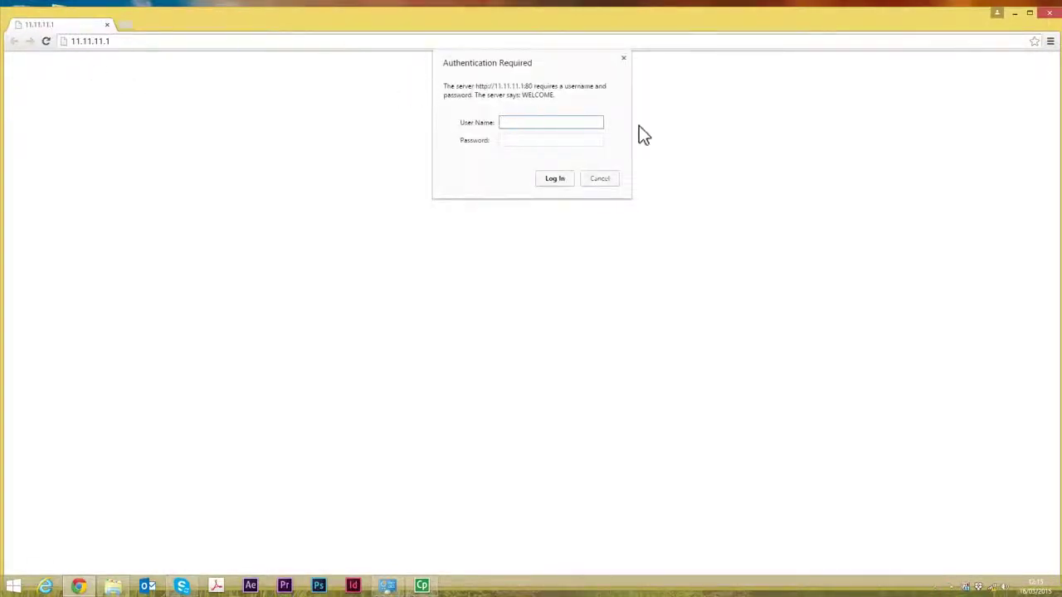
# - Enter the inverter's login username and password in the authentication dialog
pyautogui.press('capslock')
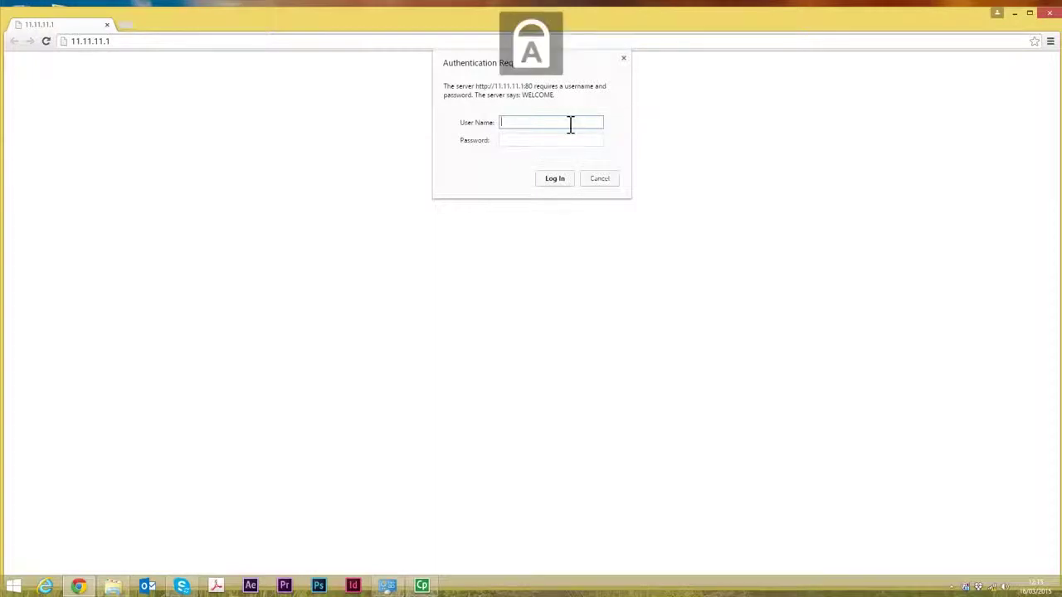
pyautogui.press('capslock')
pyautogui.write('dmin')
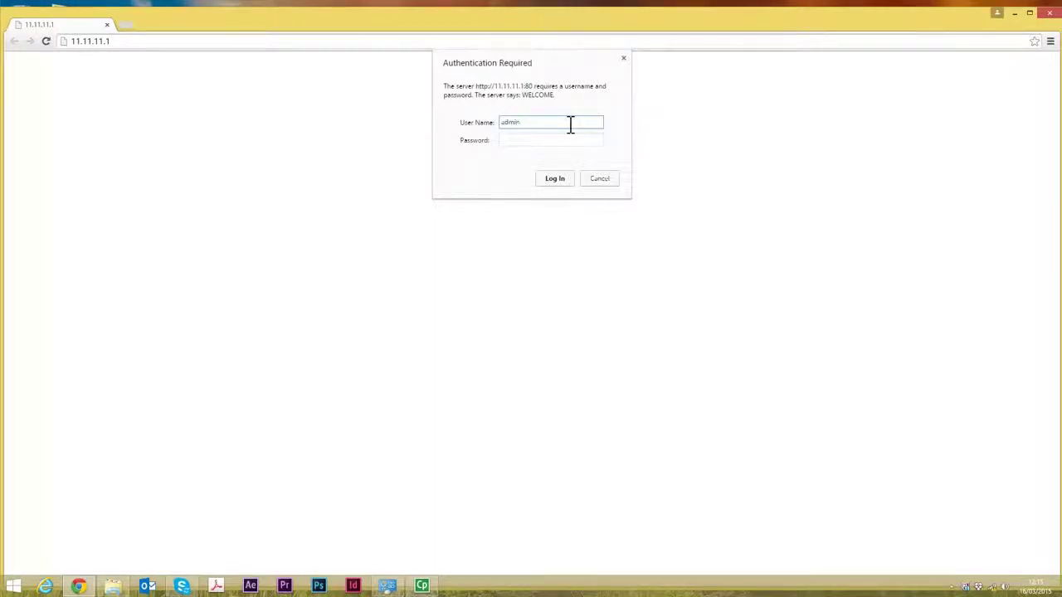
pyautogui.press('Tab')
pyautogui.write('a')
# - Log in, point the inverter at the SolaX network with its key, then Save&Reboot
pyautogui.click(560, 179)
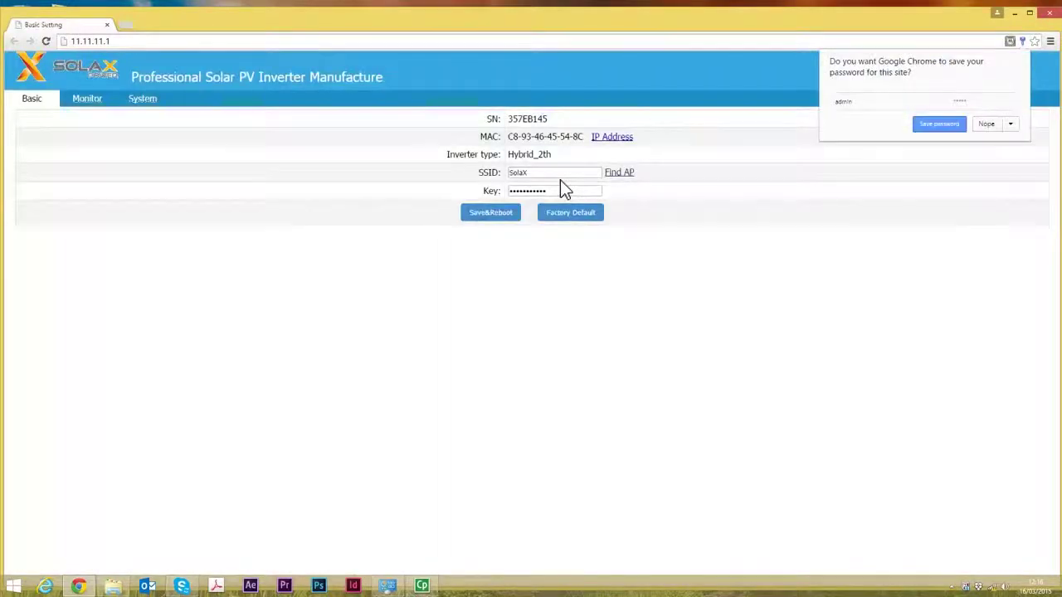
pyautogui.click(984, 125)
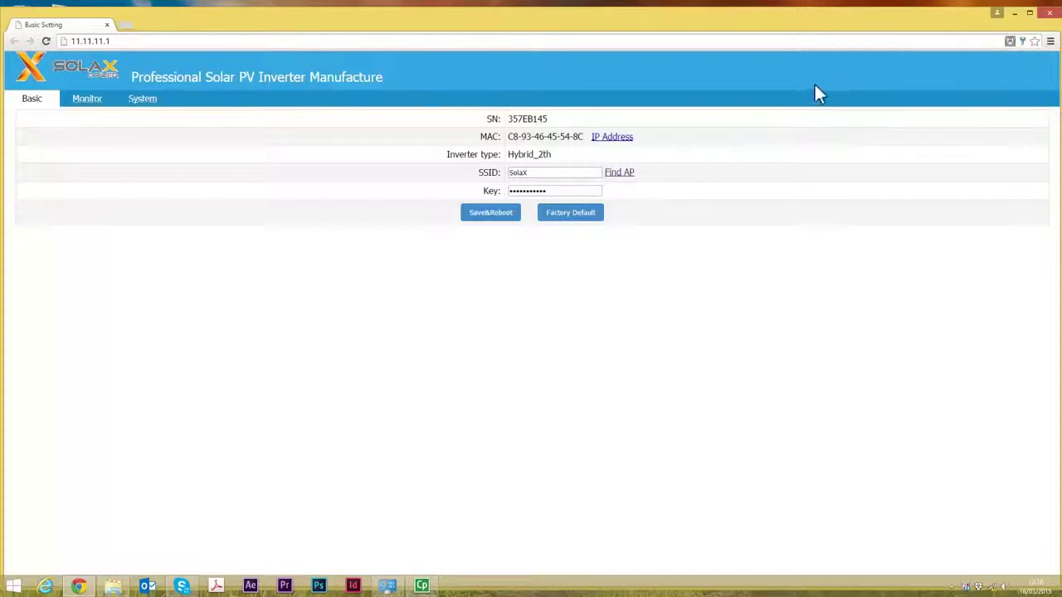
pyautogui.click(617, 176)
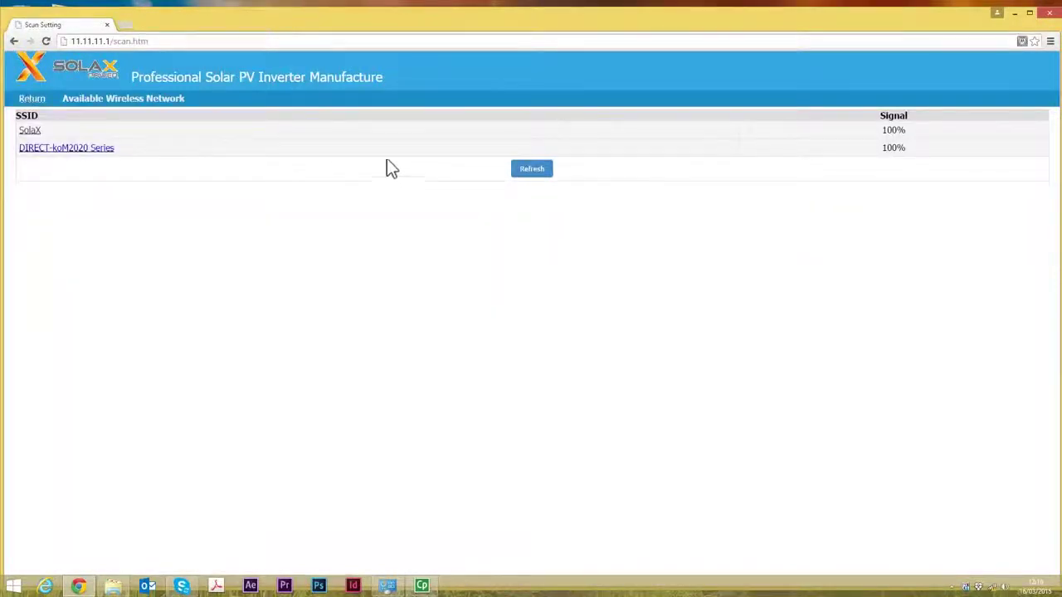
pyautogui.click(32, 131)
pyautogui.click(549, 193)
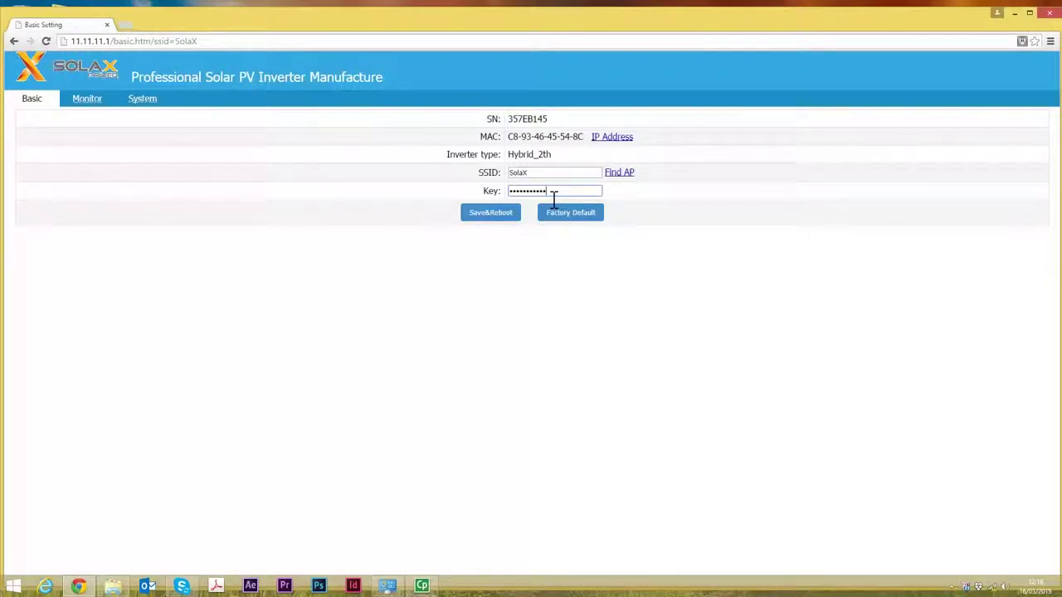
pyautogui.click(490, 213)
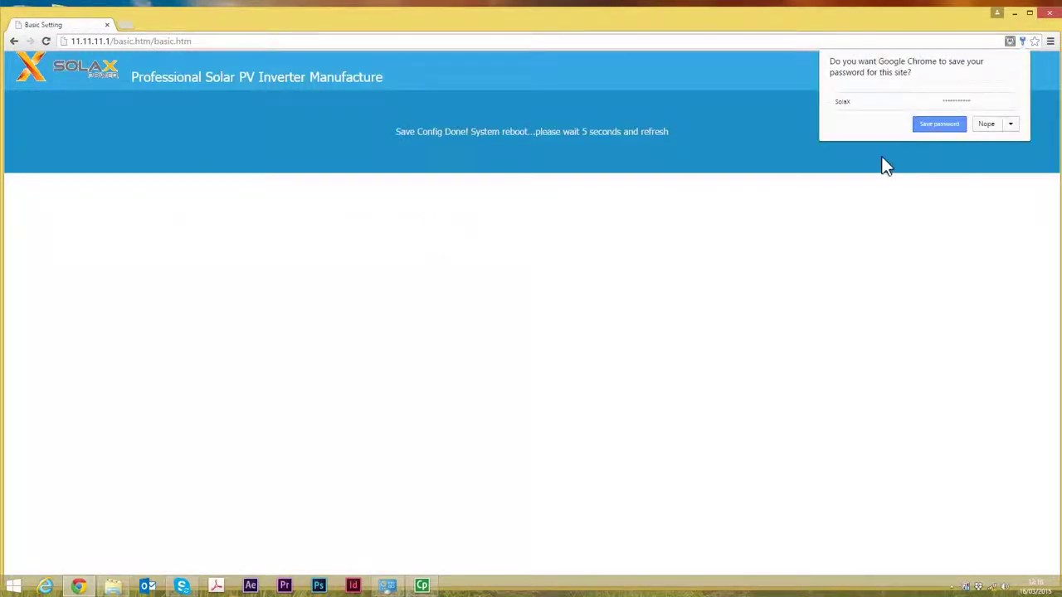
pyautogui.click(977, 126)
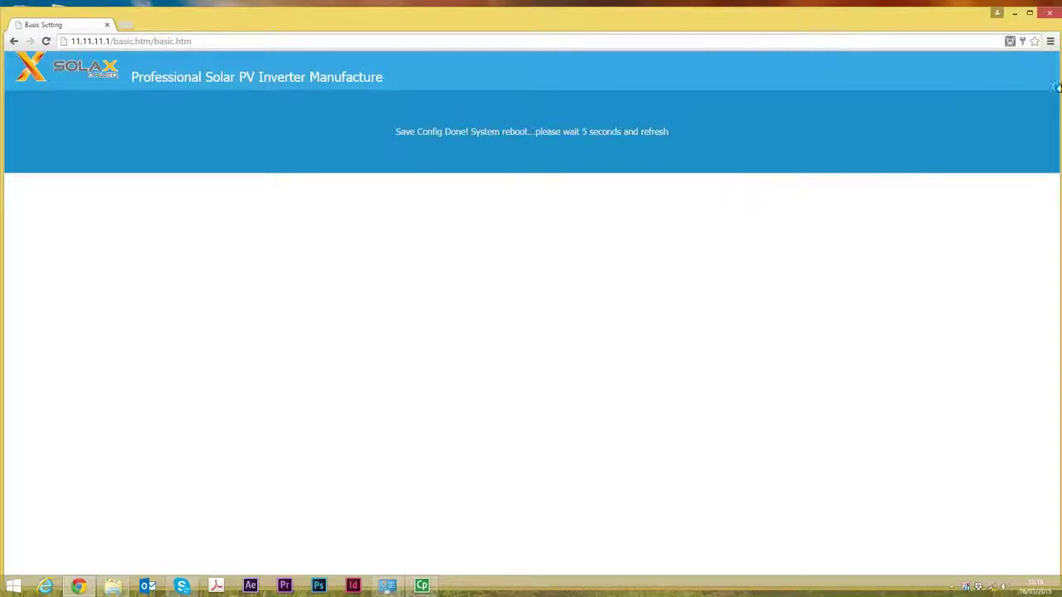
# - Close Chrome, disconnect from Solax_357EB145 and reconnect to the SolaX home Wi-Fi
pyautogui.click(1051, 13)
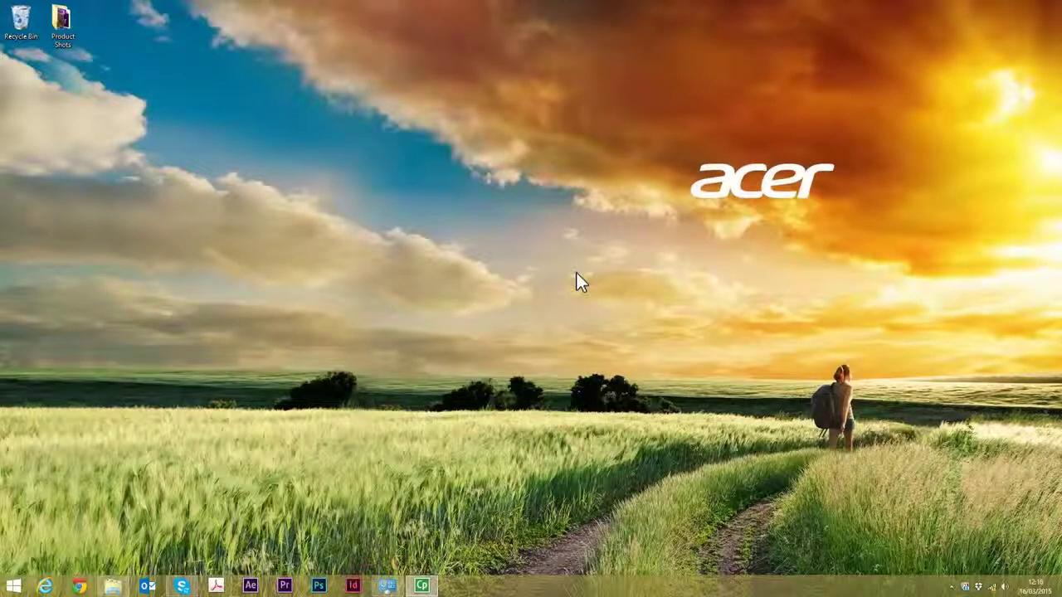
pyautogui.click(993, 588)
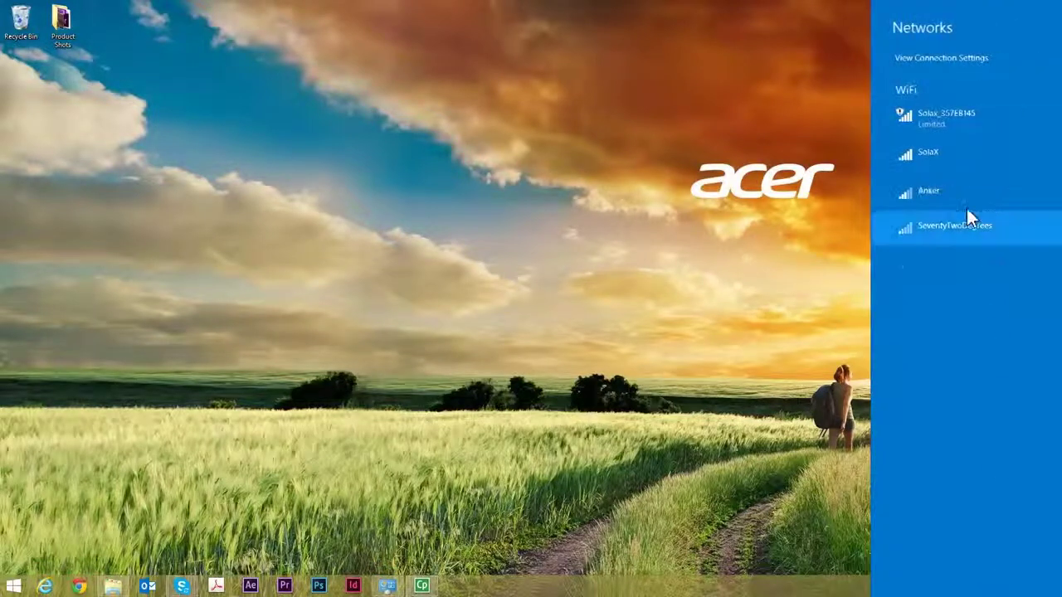
pyautogui.click(958, 119)
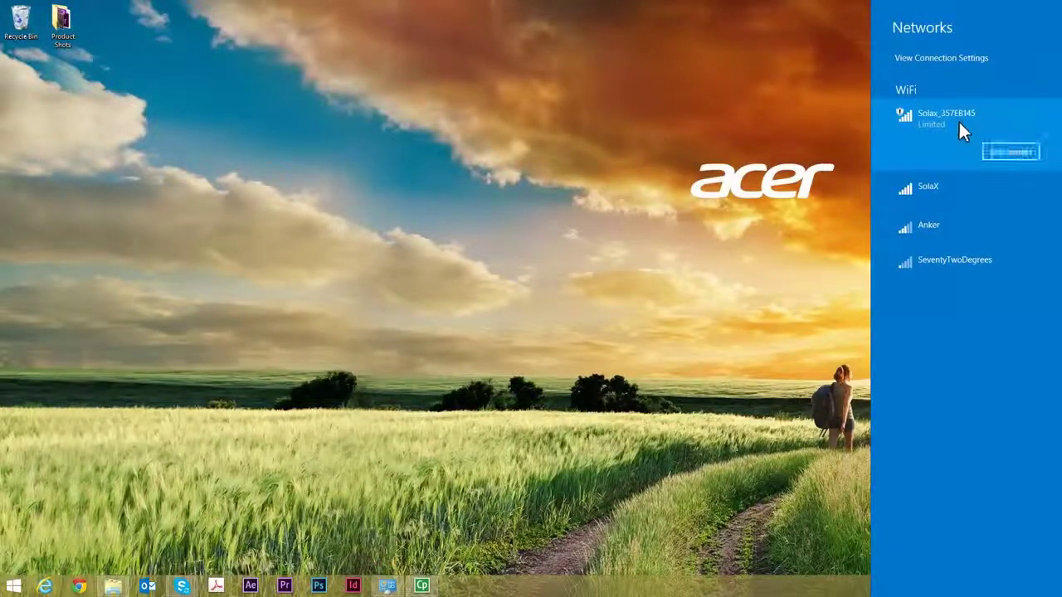
pyautogui.click(1007, 153)
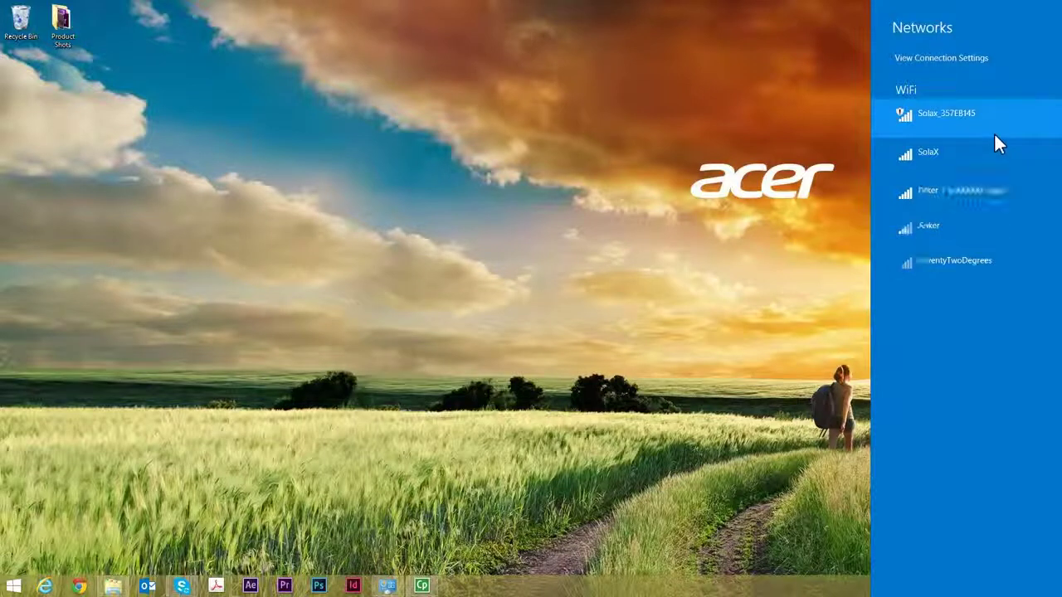
pyautogui.click(960, 151)
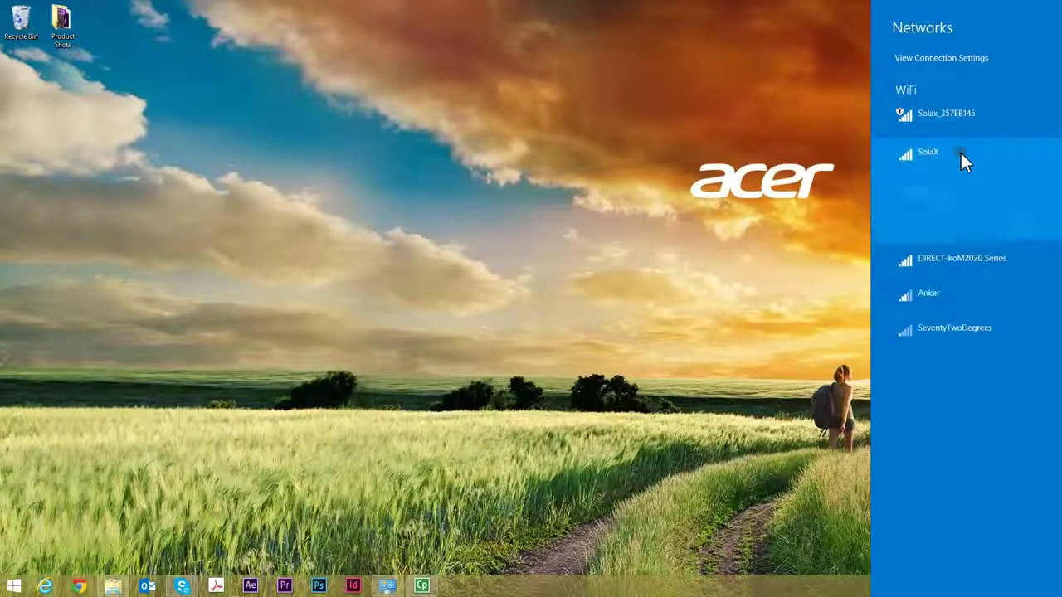
pyautogui.click(1011, 221)
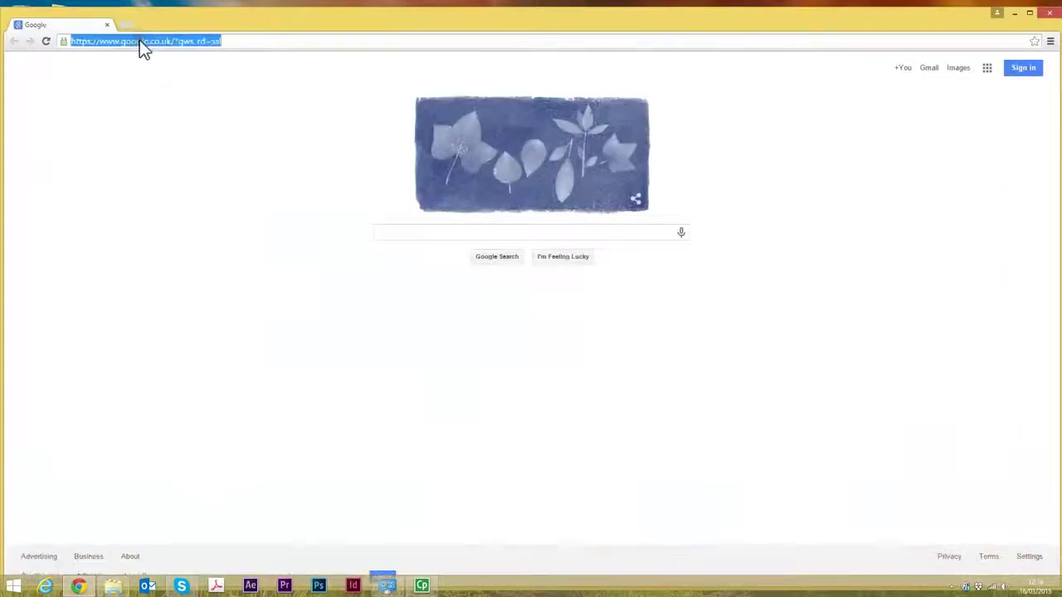
# - Load the SolaX portal website and open the new account Sign Up form
pyautogui.write('www.solax-portal.com')
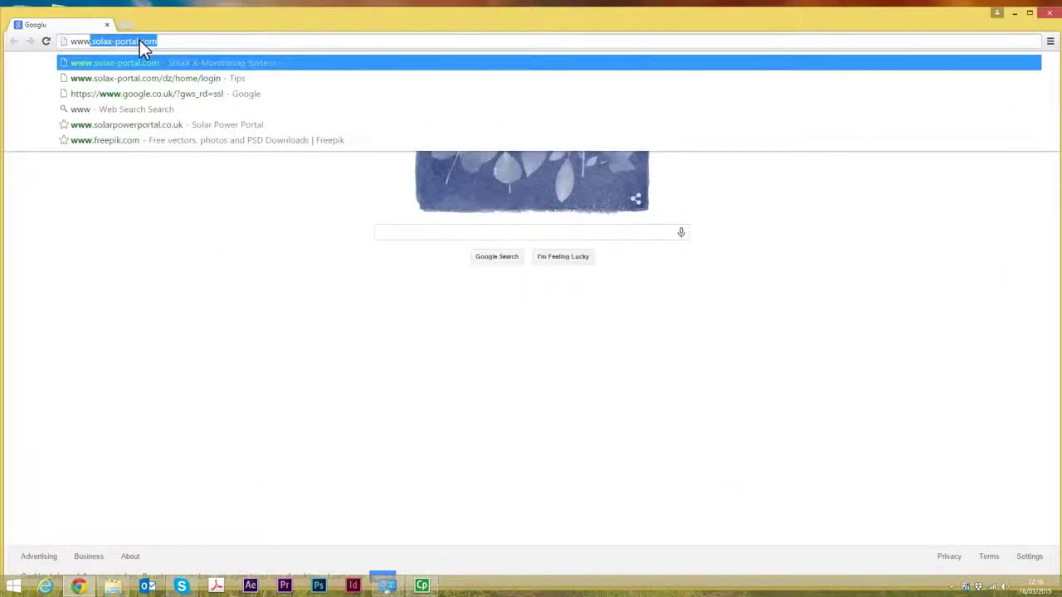
pyautogui.press('Return')
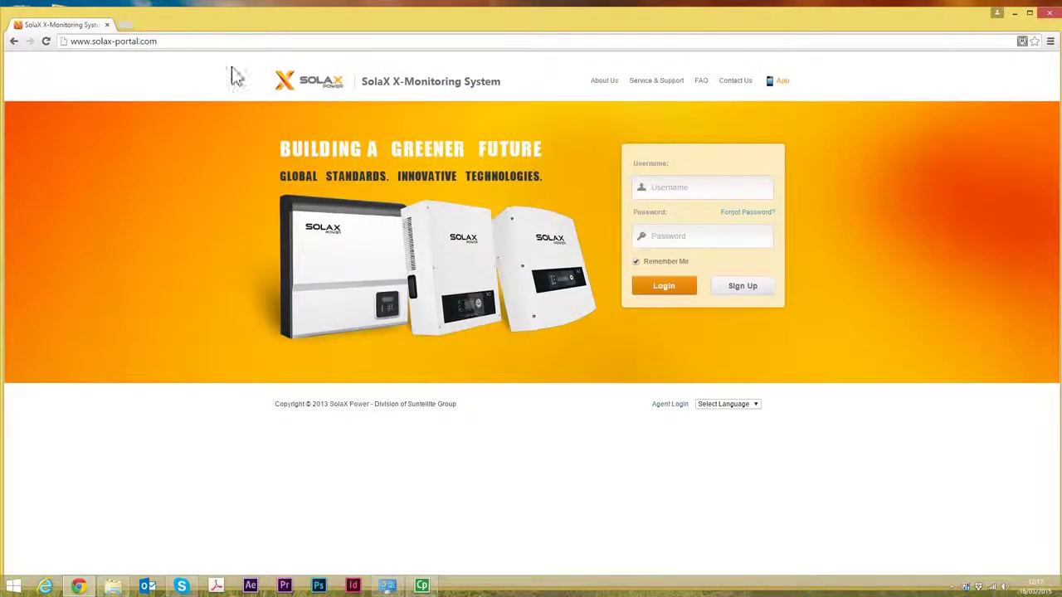
pyautogui.click(663, 182)
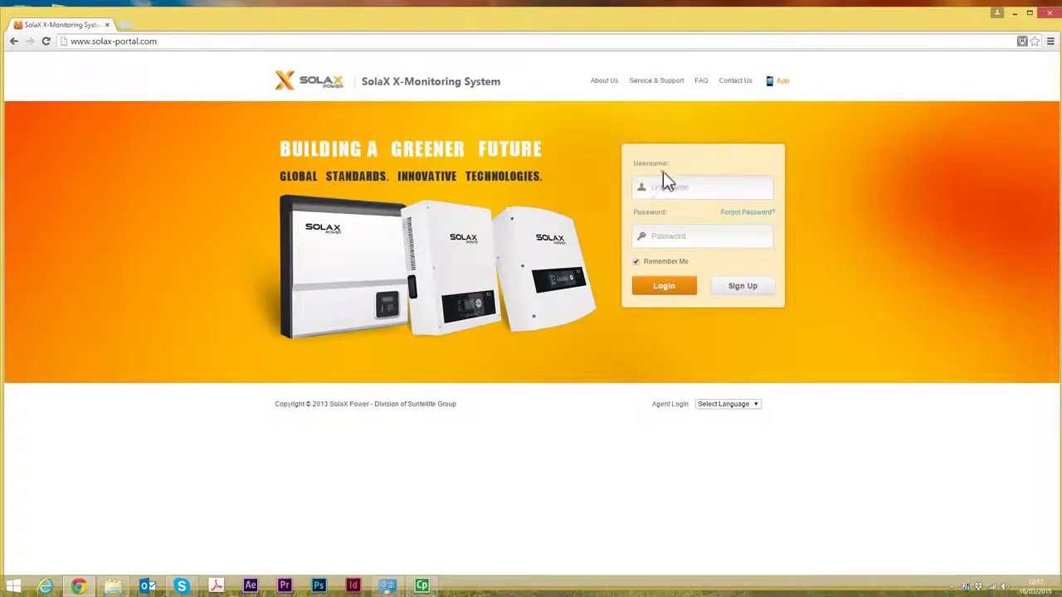
pyautogui.click(738, 289)
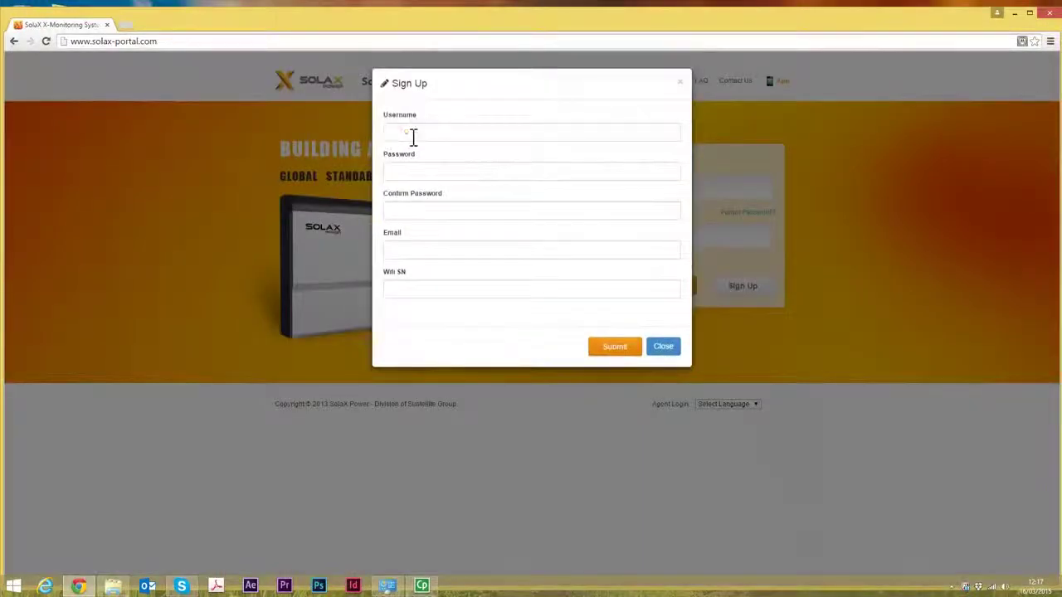
# - Fill in the new account's username, password, password confirmation and e-mail address
pyautogui.click(413, 137)
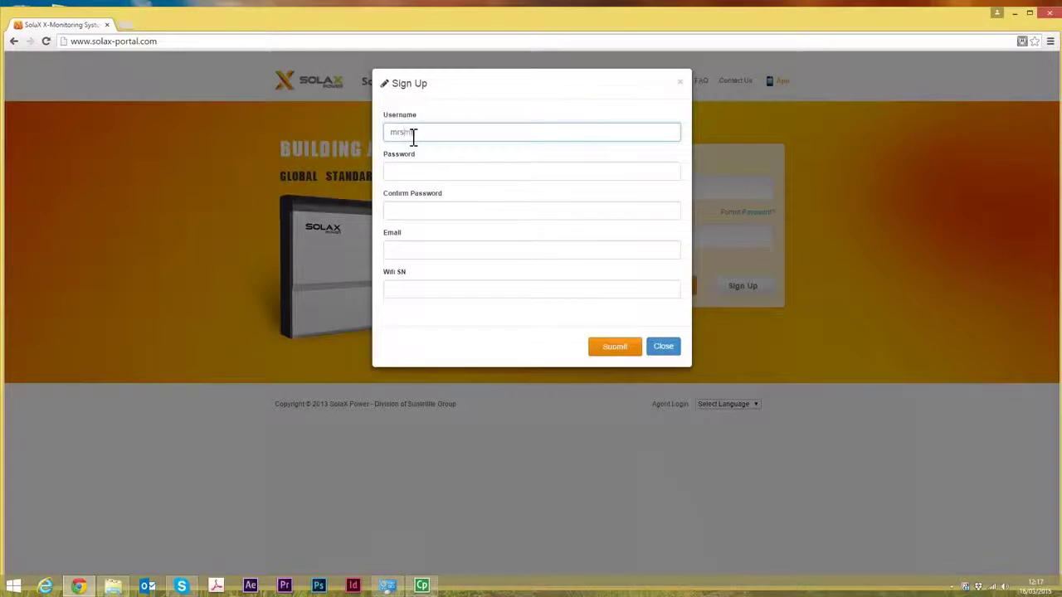
pyautogui.click(444, 175)
pyautogui.write('p')
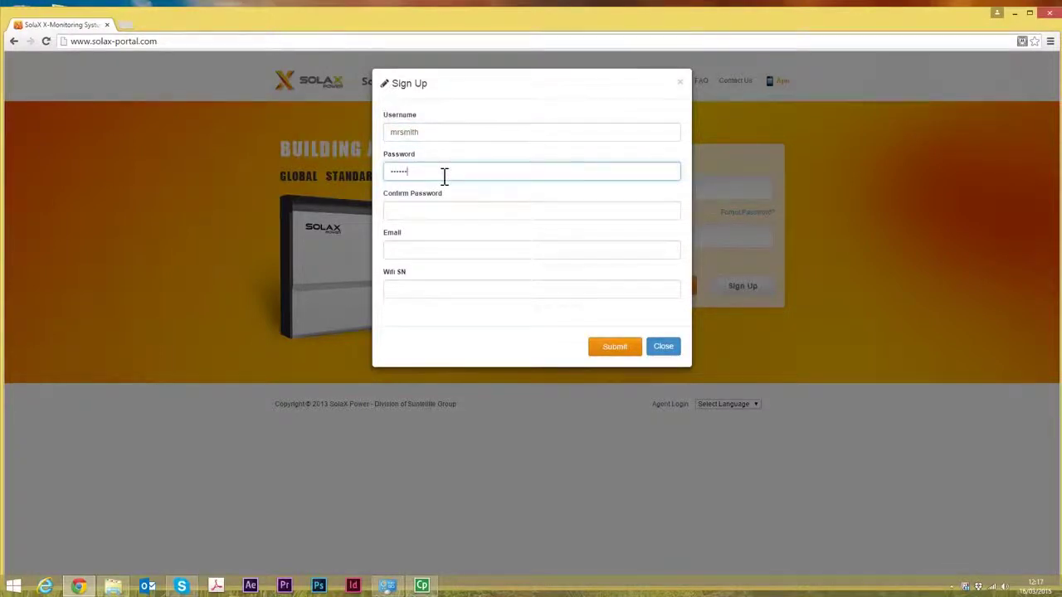
pyautogui.click(454, 213)
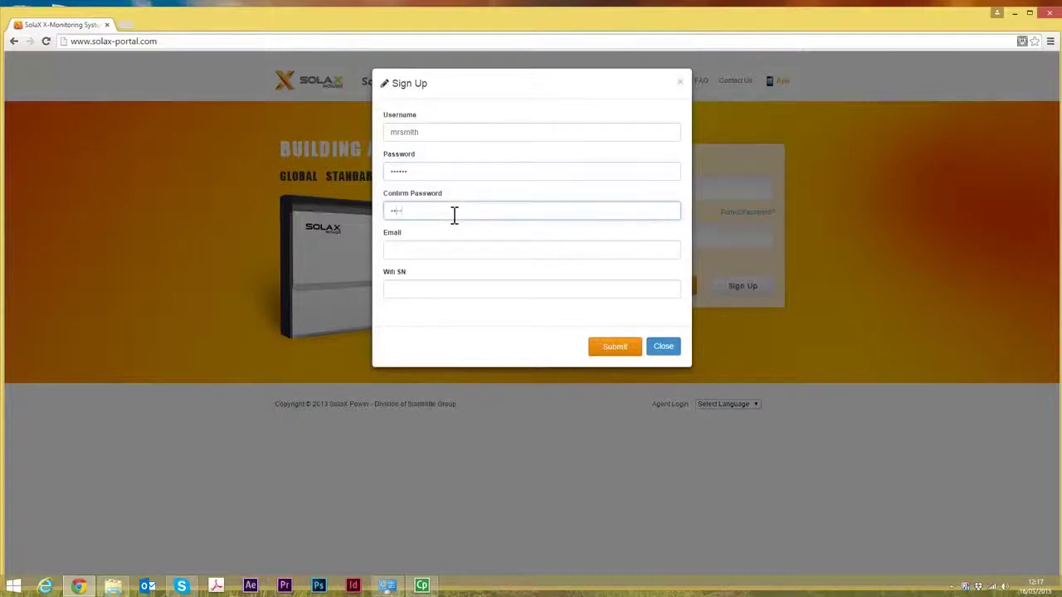
pyautogui.click(417, 254)
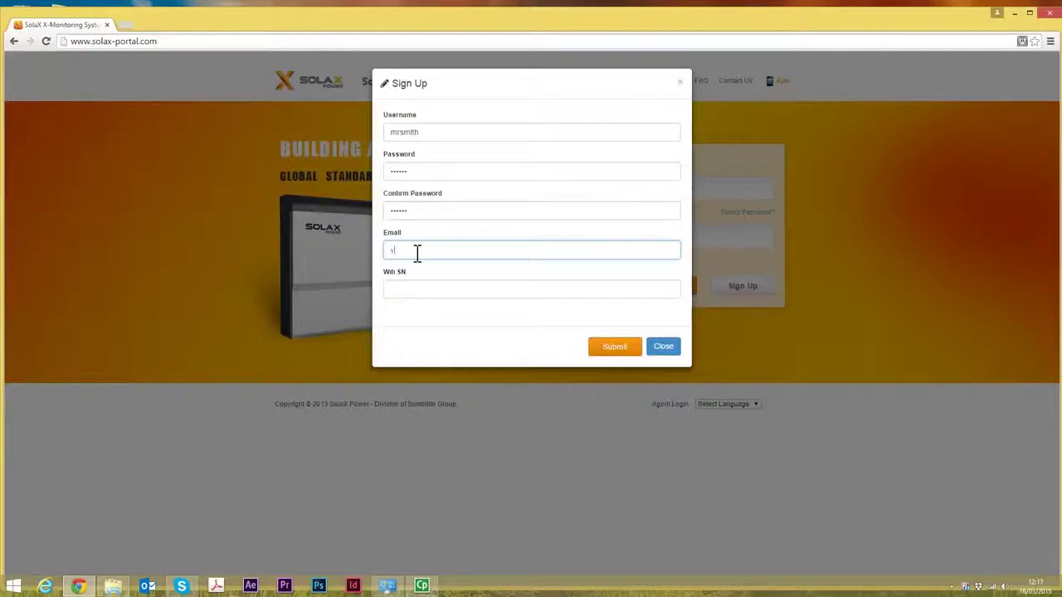
pyautogui.write('me@domain.com')
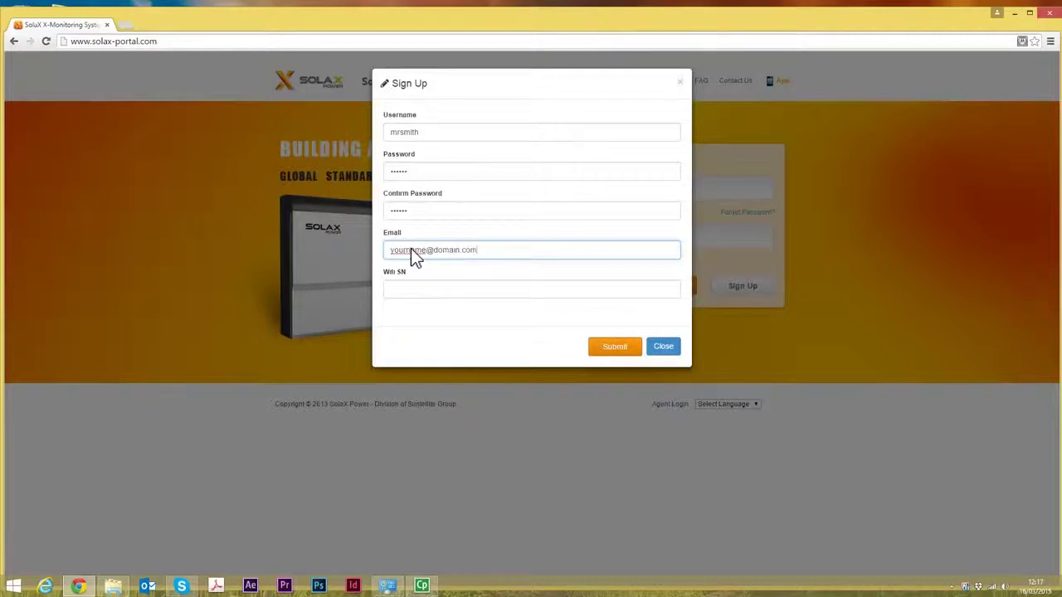
pyautogui.click(448, 290)
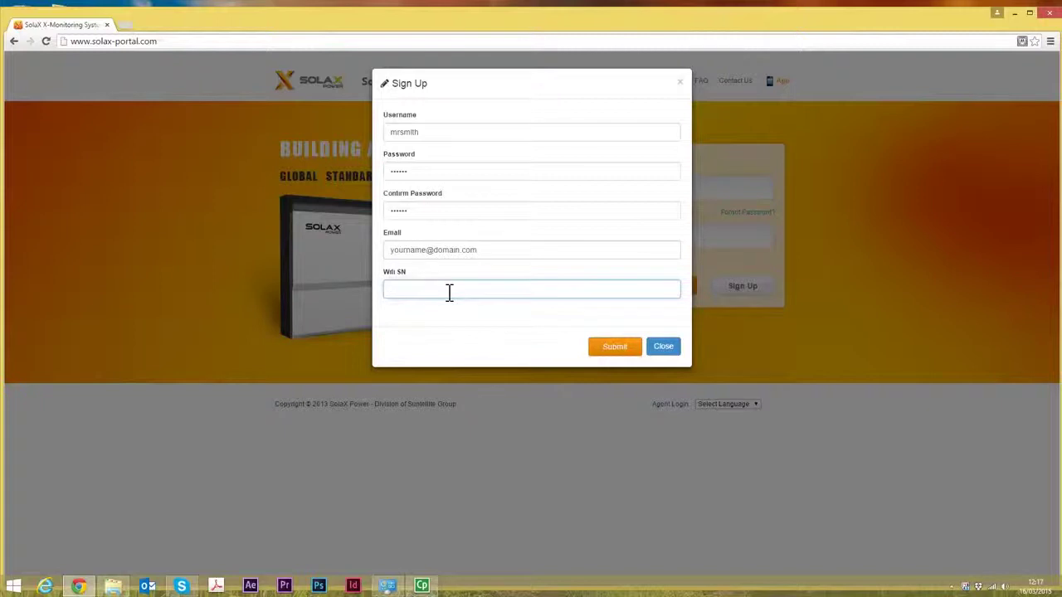
# - Enter Wifi SN 357EB145 in capitals, read from the inverter's network name, and submit
pyautogui.click(998, 585)
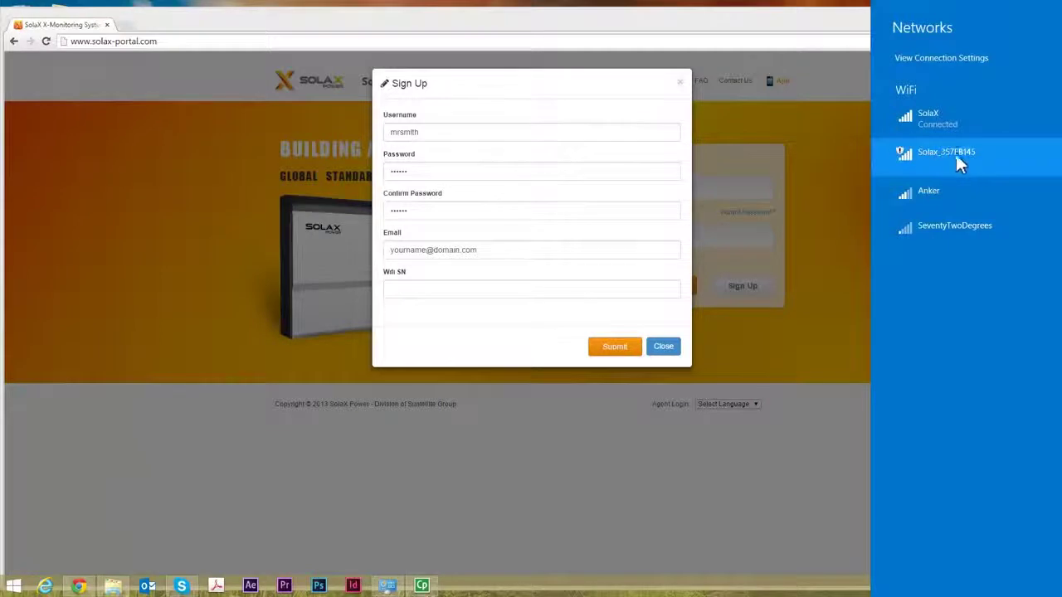
pyautogui.click(480, 295)
pyautogui.write('357eb145')
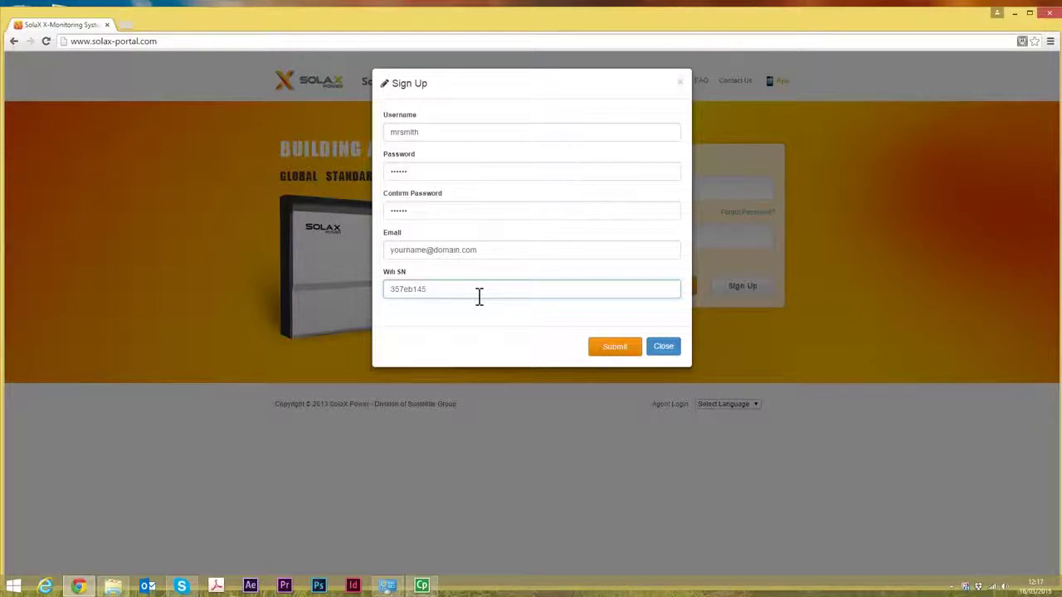
pyautogui.moveTo(405, 295); pyautogui.dragTo(419, 296)
pyautogui.press('capslock')
pyautogui.write('EB')
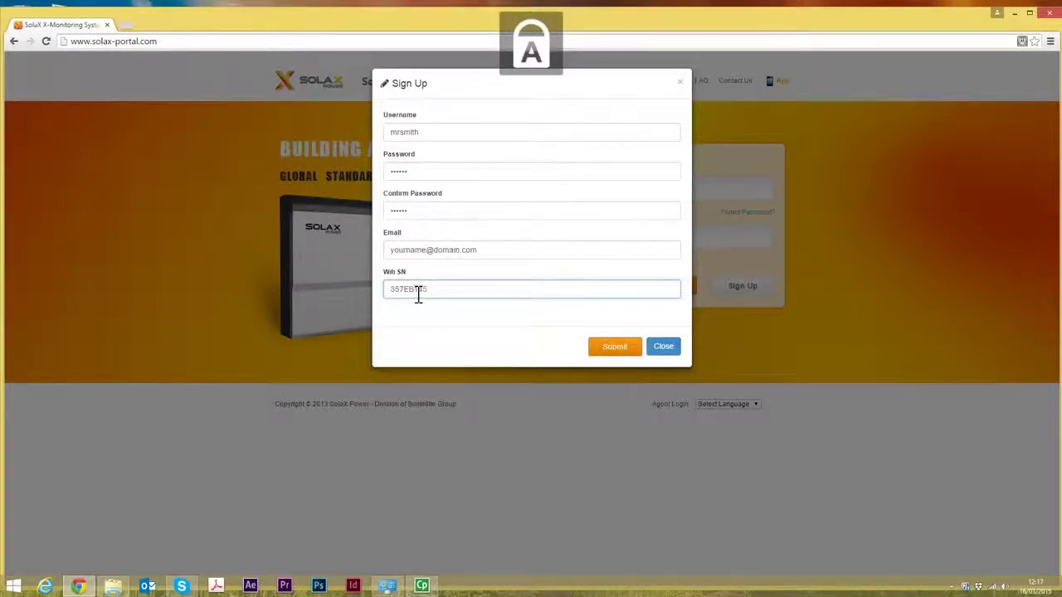
pyautogui.click(604, 350)
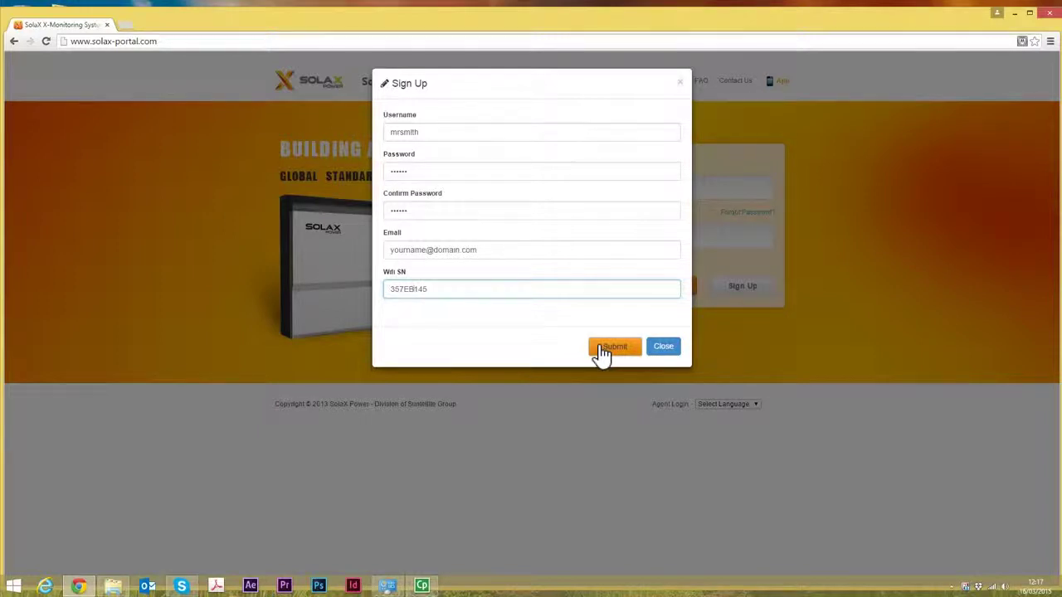
# - Close the sign-up form and enter the saved username and account password on the login page
pyautogui.click(667, 349)
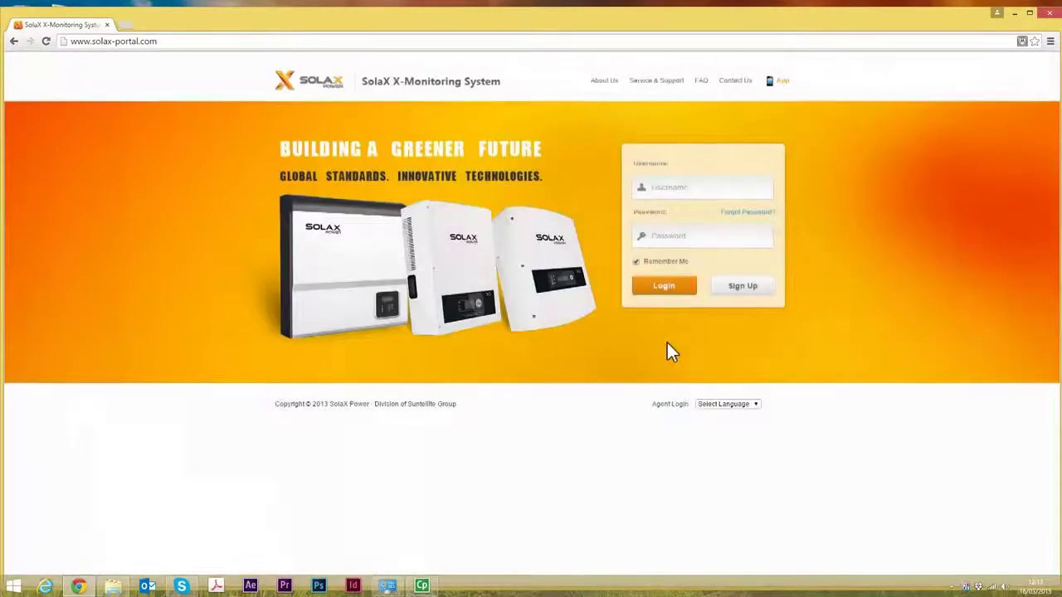
pyautogui.click(710, 191)
pyautogui.press('capslock')
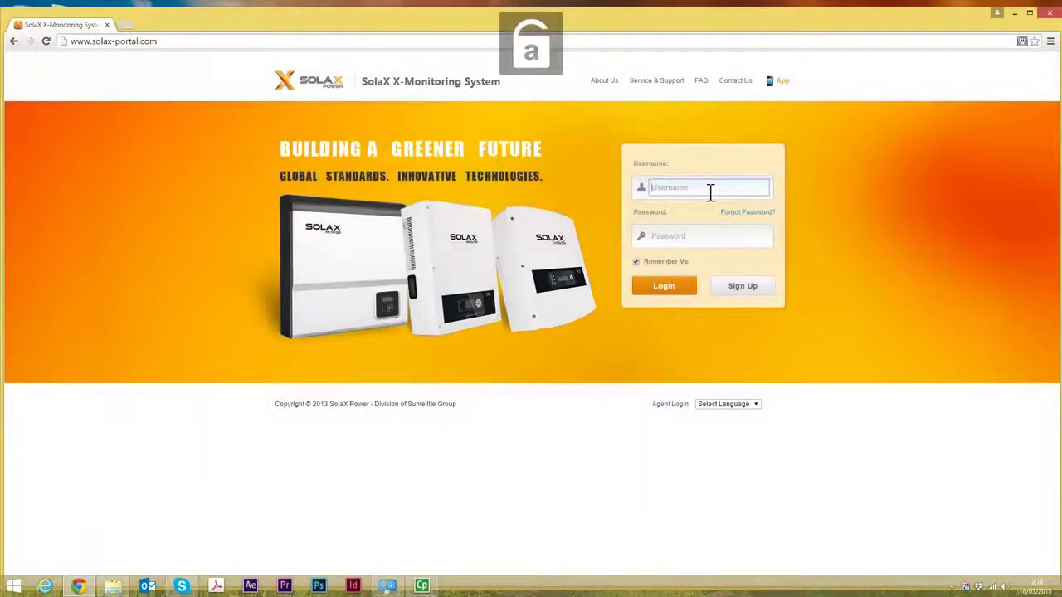
pyautogui.write('S')
pyautogui.press('capslock')
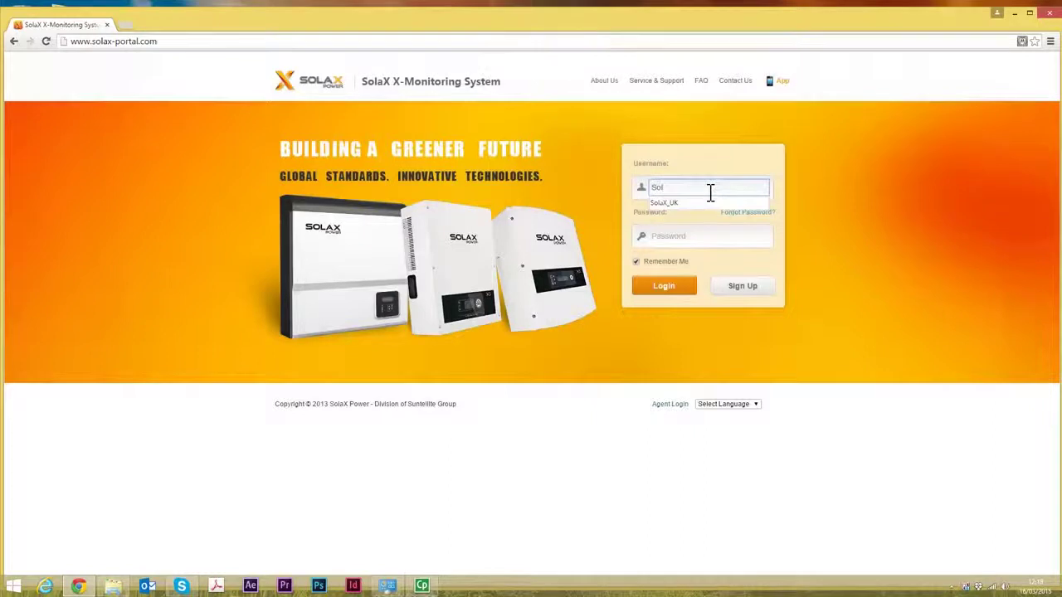
pyautogui.click(704, 204)
pyautogui.click(697, 240)
pyautogui.press('capslock')
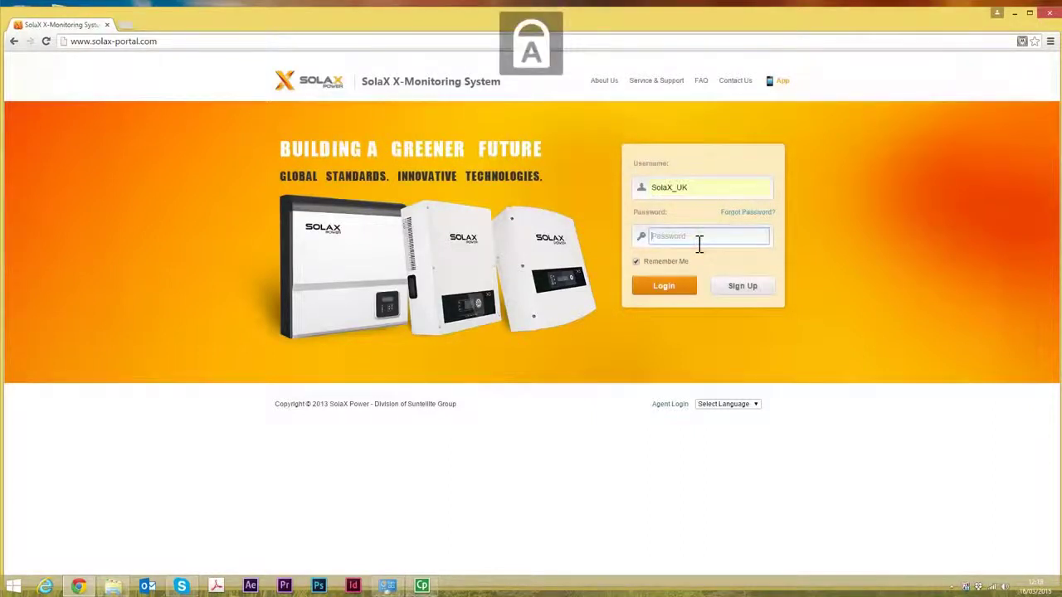
pyautogui.press('capslock')
pyautogui.write('****')
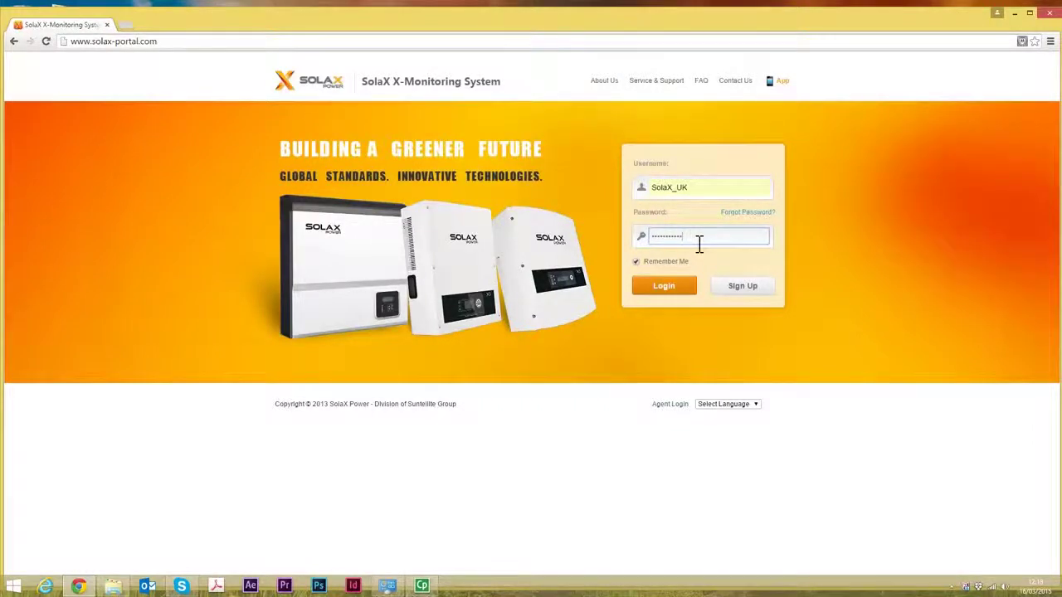
# - Sign in, decline Chrome's save-password offer, and open the My Sites list
pyautogui.click(684, 301)
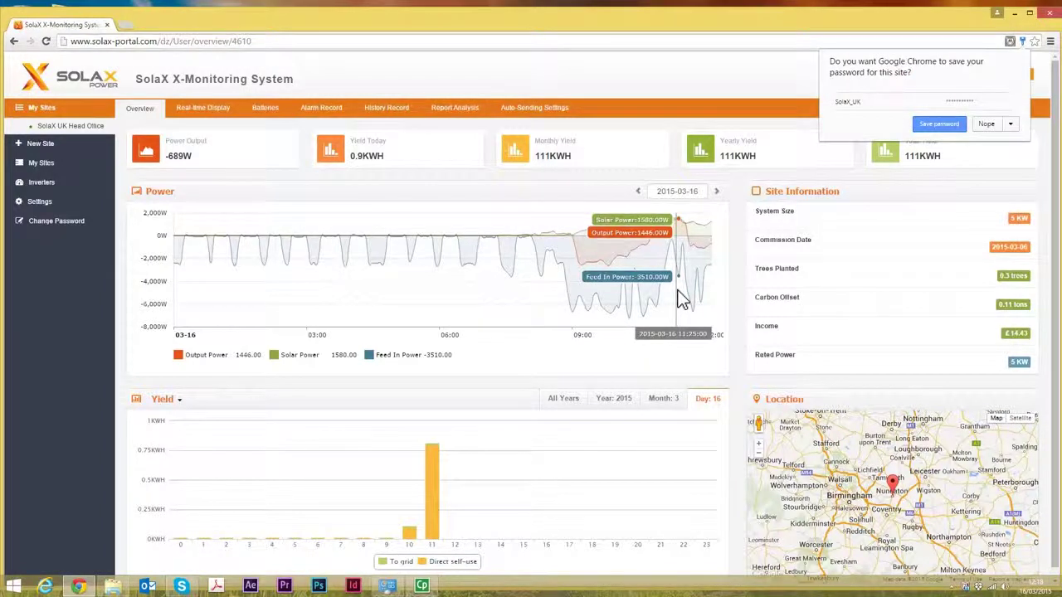
pyautogui.click(989, 123)
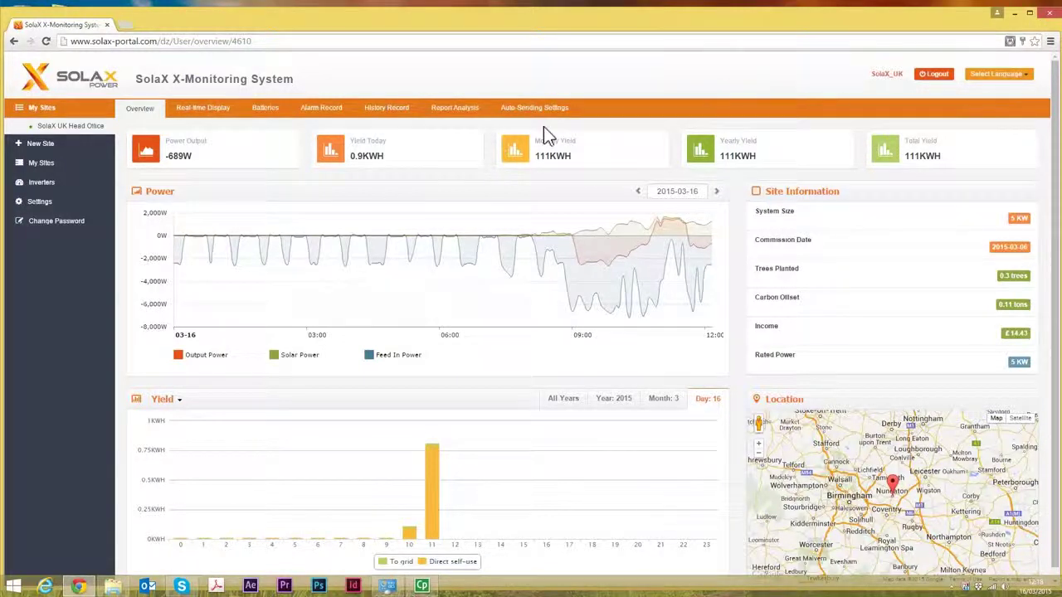
pyautogui.click(39, 164)
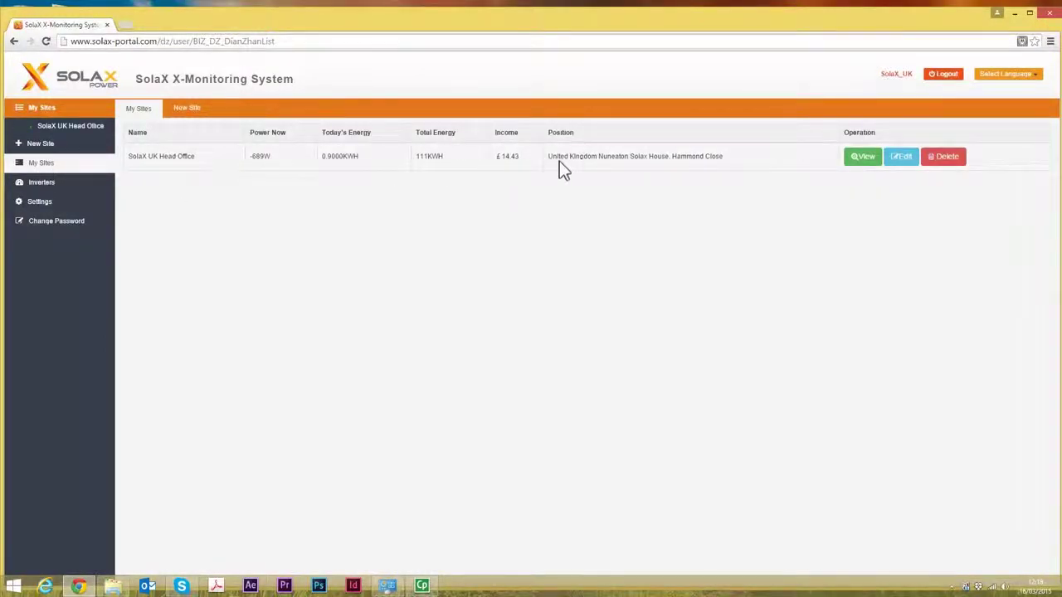
# - Open SolaX UK Head Office's Edit Site form and tick Use seasonal for its time zone
pyautogui.click(898, 159)
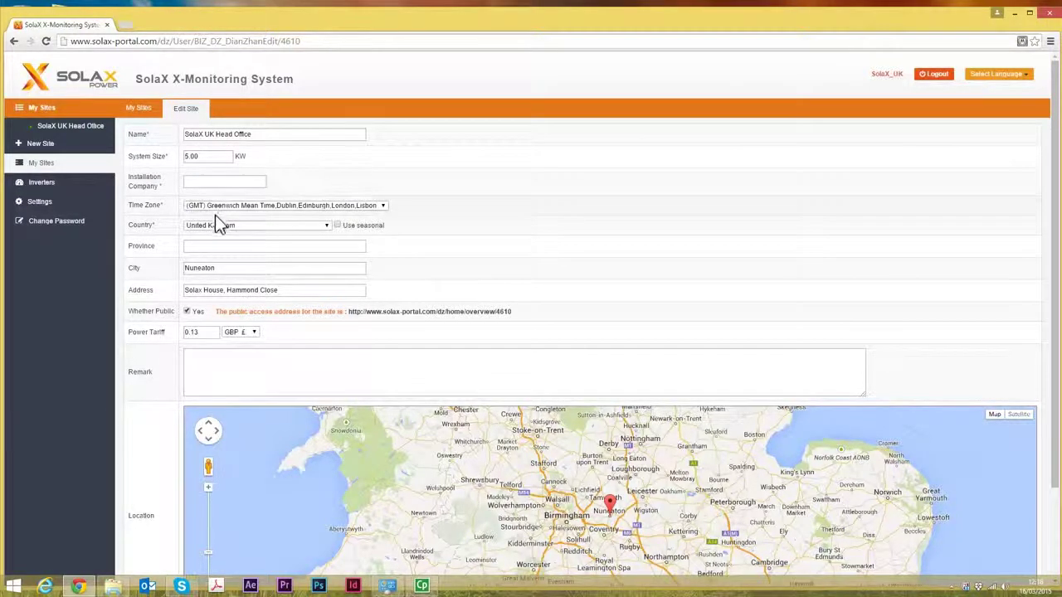
pyautogui.click(338, 226)
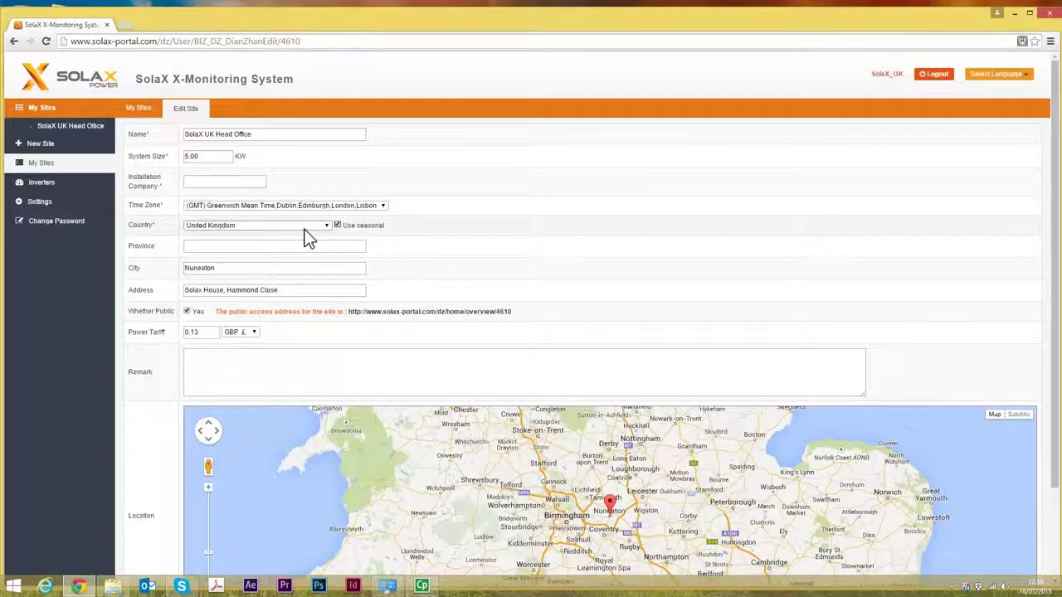
pyautogui.scroll(-3, 307, 260)
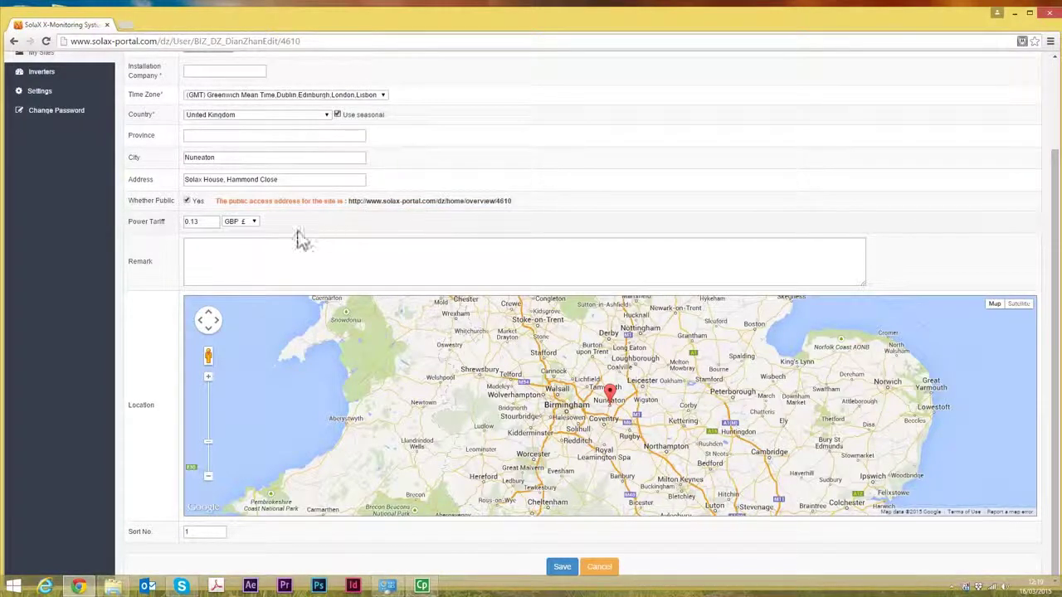
# - Check the 0.13 power tariff and drag the site's Location marker toward Derby
pyautogui.click(192, 223)
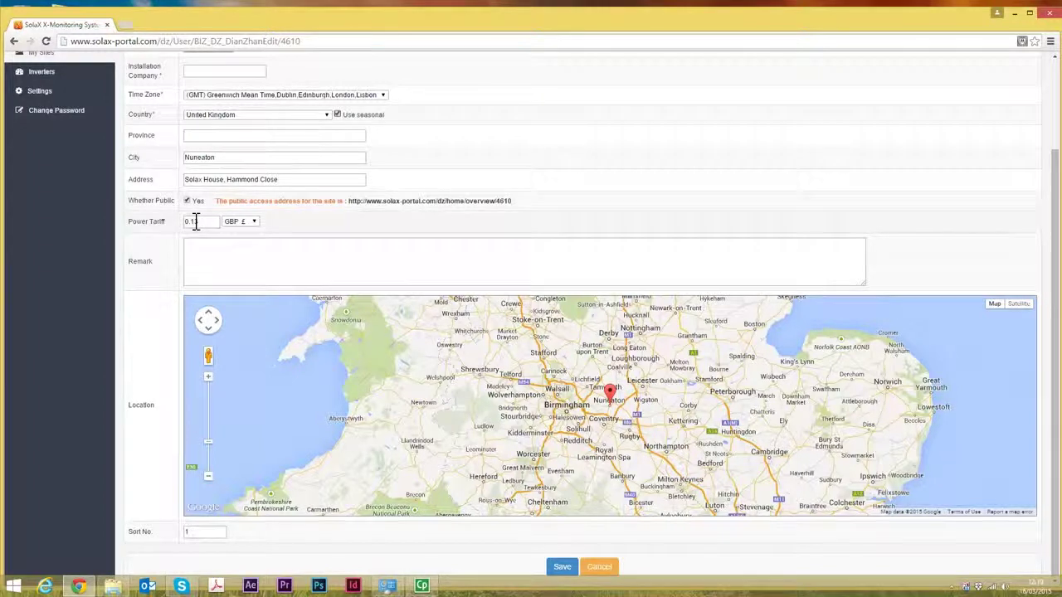
pyautogui.scroll(-1, 581, 407)
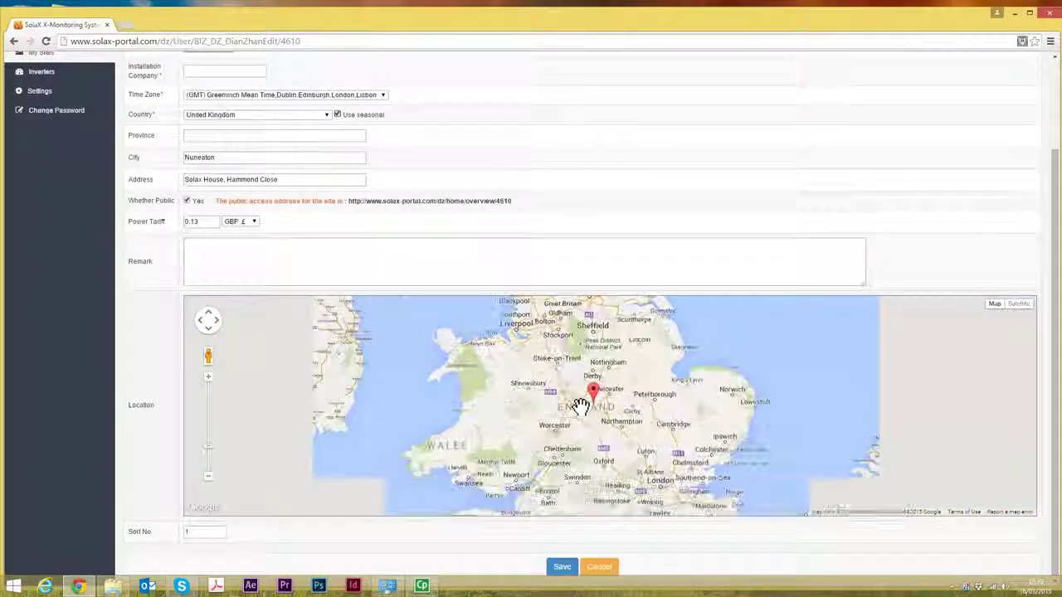
pyautogui.scroll(-1, 581, 404)
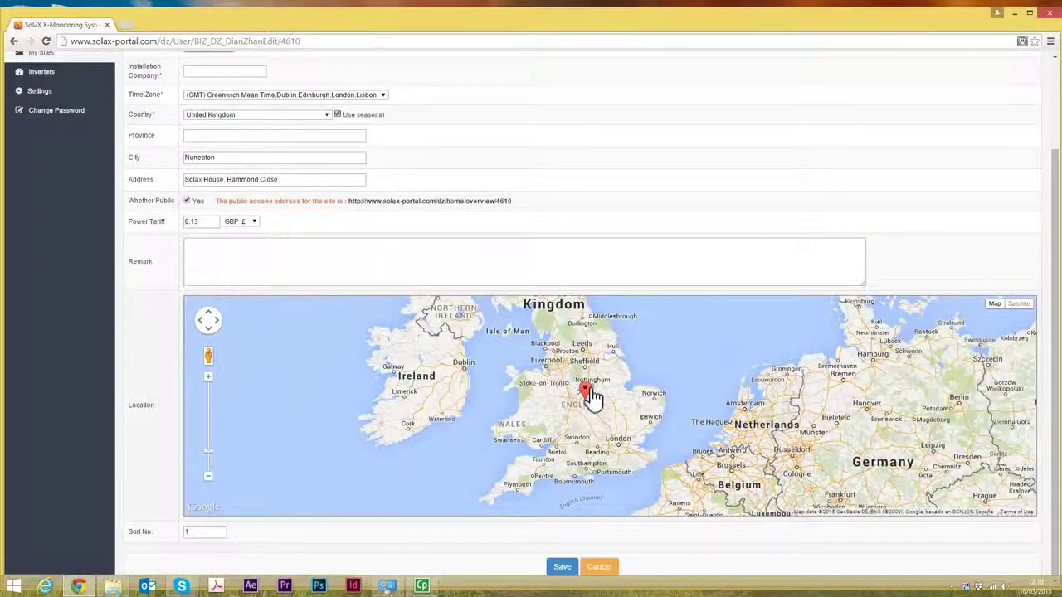
pyautogui.moveTo(593, 397)
pyautogui.mouseDown()
pyautogui.moveTo(604, 404)
pyautogui.moveTo(582, 382)
pyautogui.moveTo(772, 423)
pyautogui.moveTo(583, 380)
pyautogui.mouseUp()
pyautogui.scroll(-1, 561, 413)
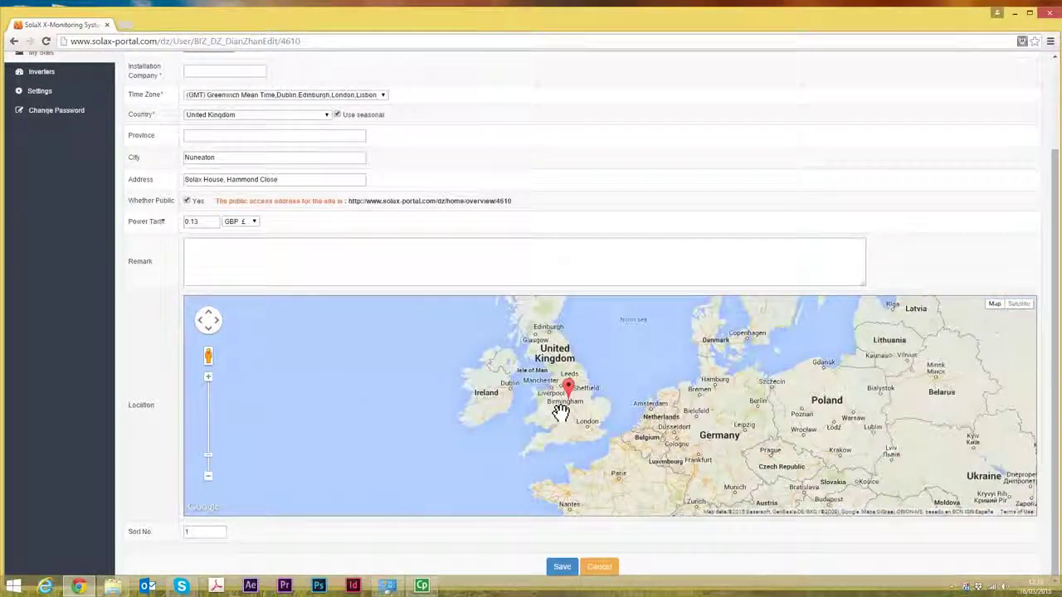
pyautogui.scroll(3, 561, 412)
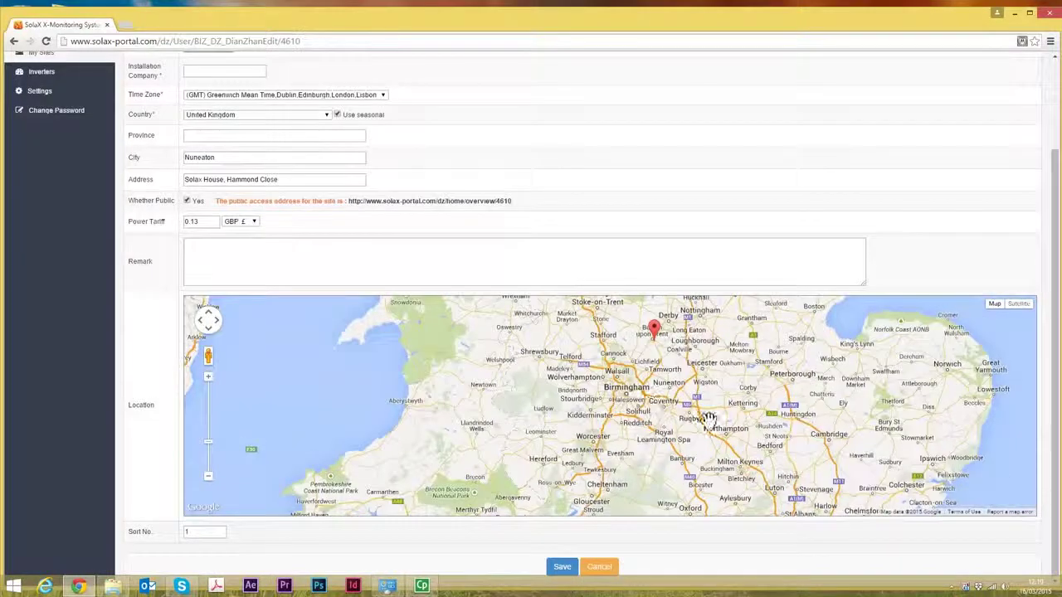
# - Discard the site settings and open the SolaX UK Head Office Overview, showing Nuneaton and 111KWH total yield
pyautogui.click(605, 570)
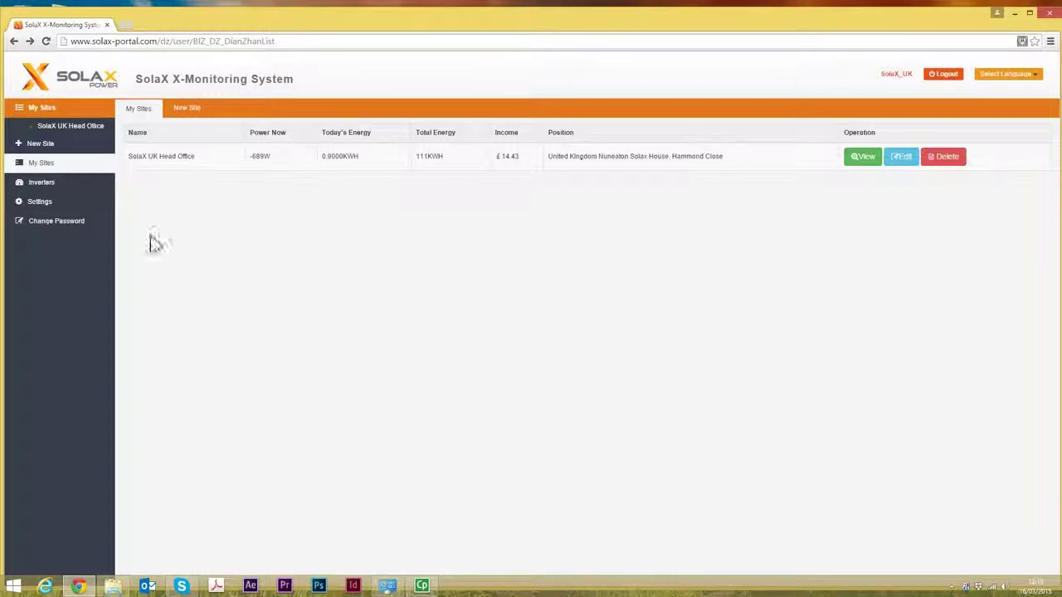
pyautogui.click(48, 126)
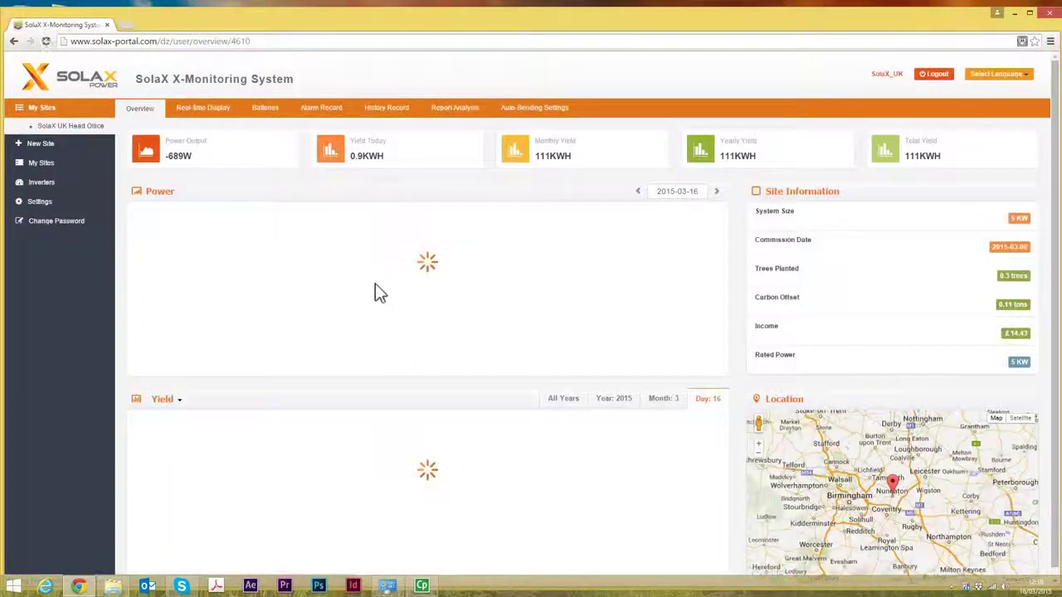